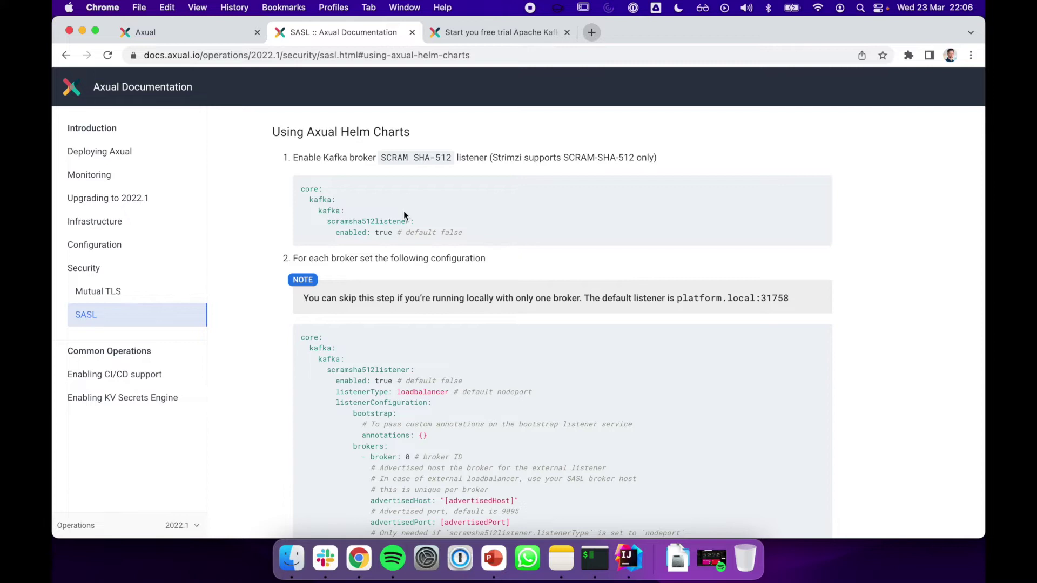
Enable SASL (SCRAM_SHA_512) in the tenant profile's supported authentication methods, rank it above SSL (MUTUAL_TLS), and save the profile
click(211, 32)
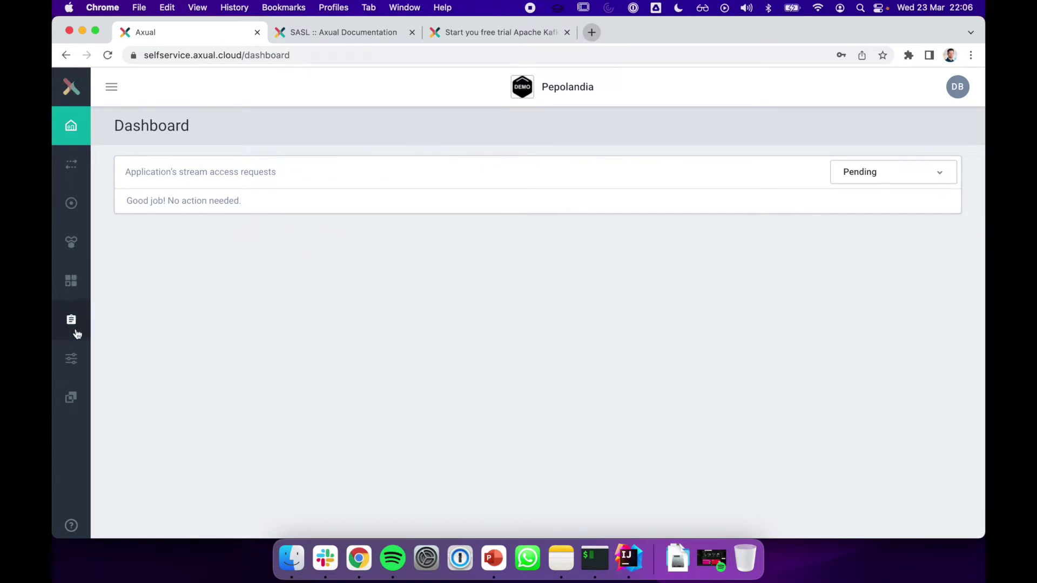
click(71, 361)
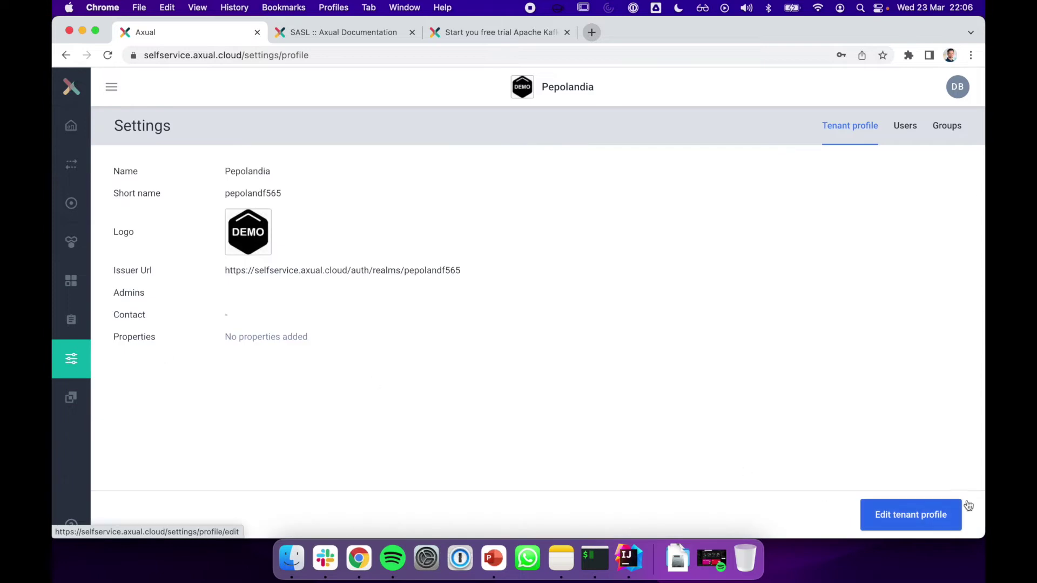
click(897, 520)
scroll(682, 387, down, 3)
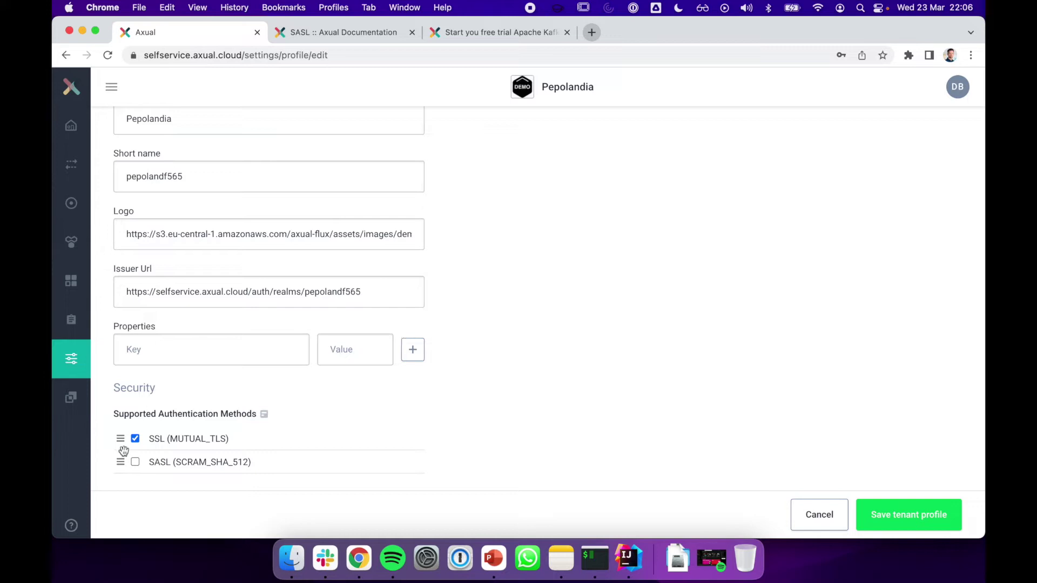
click(135, 462)
drag(121, 464, 120, 439)
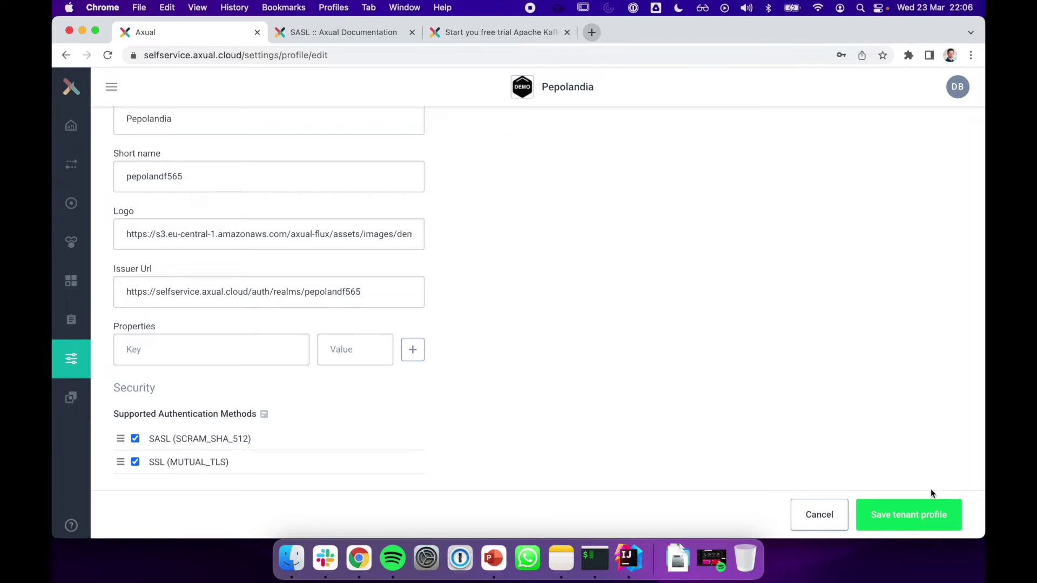
click(910, 516)
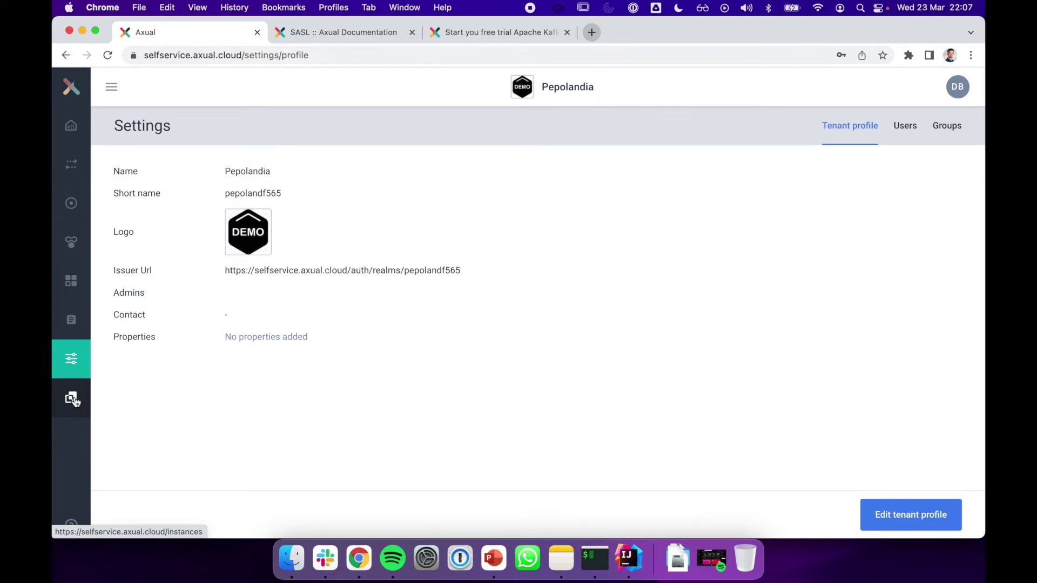
Enable SASL (SCRAM-SHA-512) as a supported authentication method on the PEPOLANDF565-82711F3D instance and update the instance
click(73, 400)
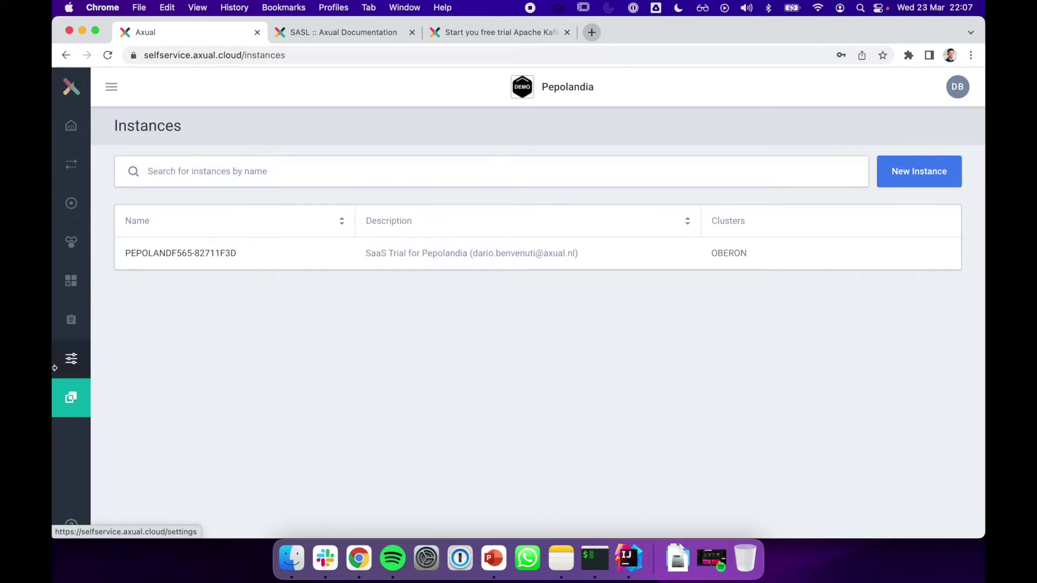
click(181, 257)
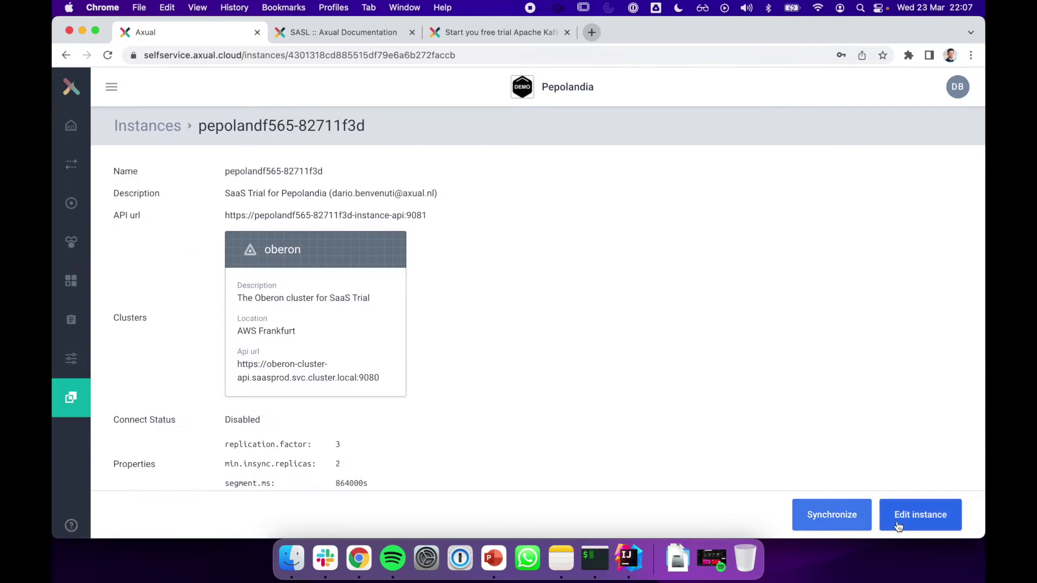
click(934, 518)
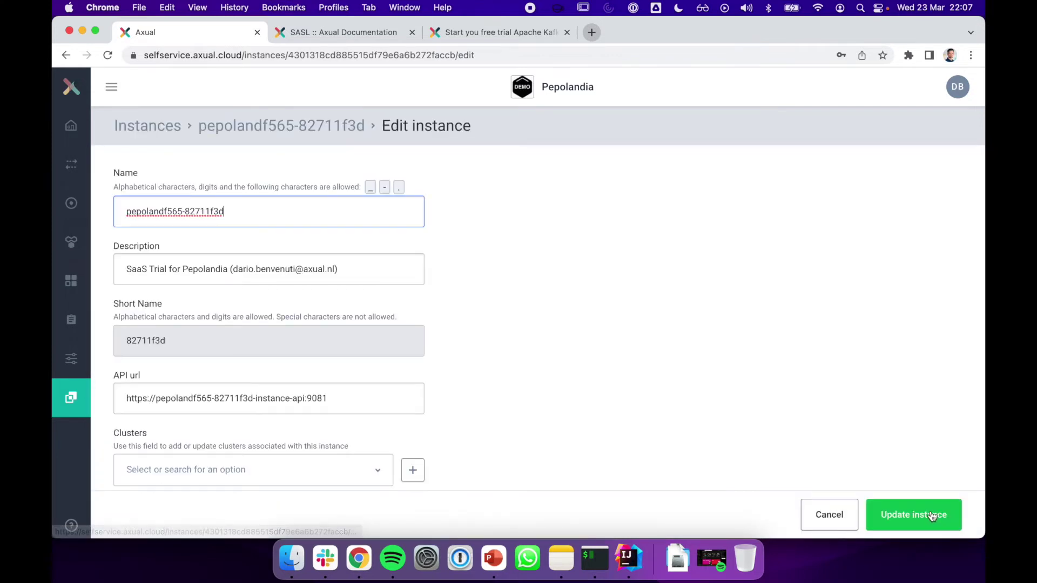
scroll(672, 364, down, 5)
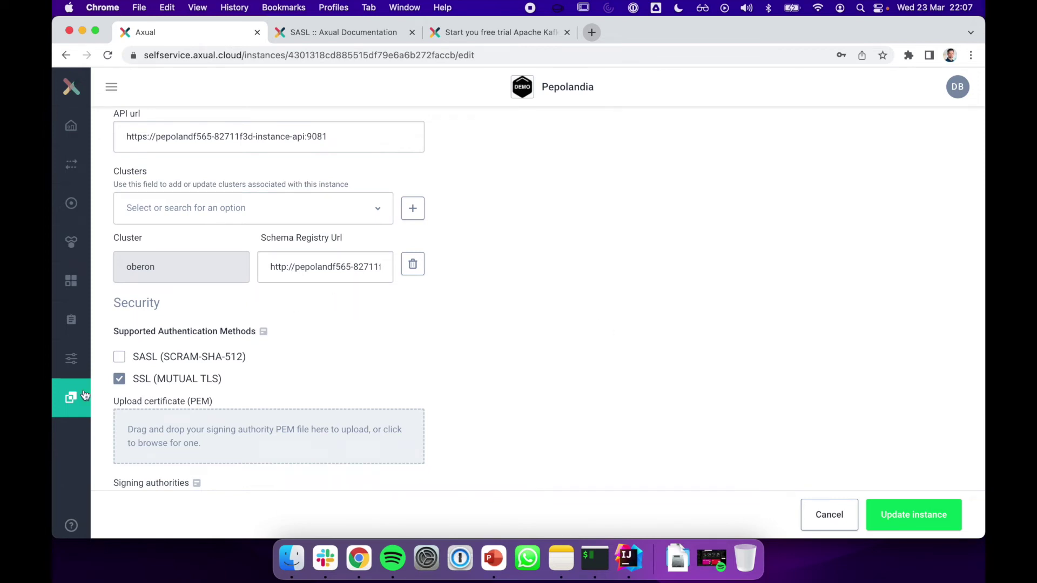
click(119, 361)
click(910, 524)
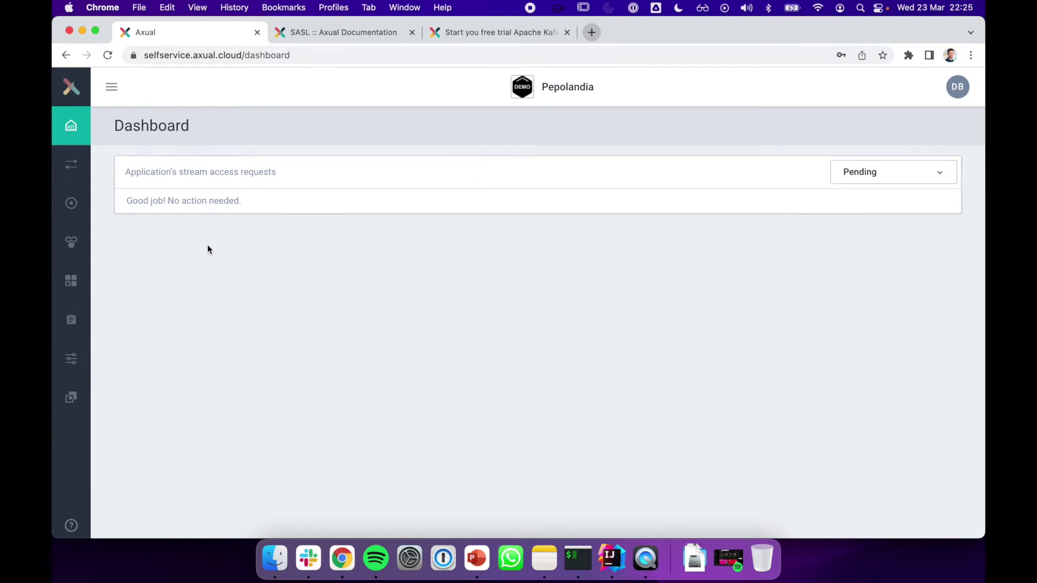
Generate a new SASL username and password pair for the exampleproducer application in the development environment
click(76, 249)
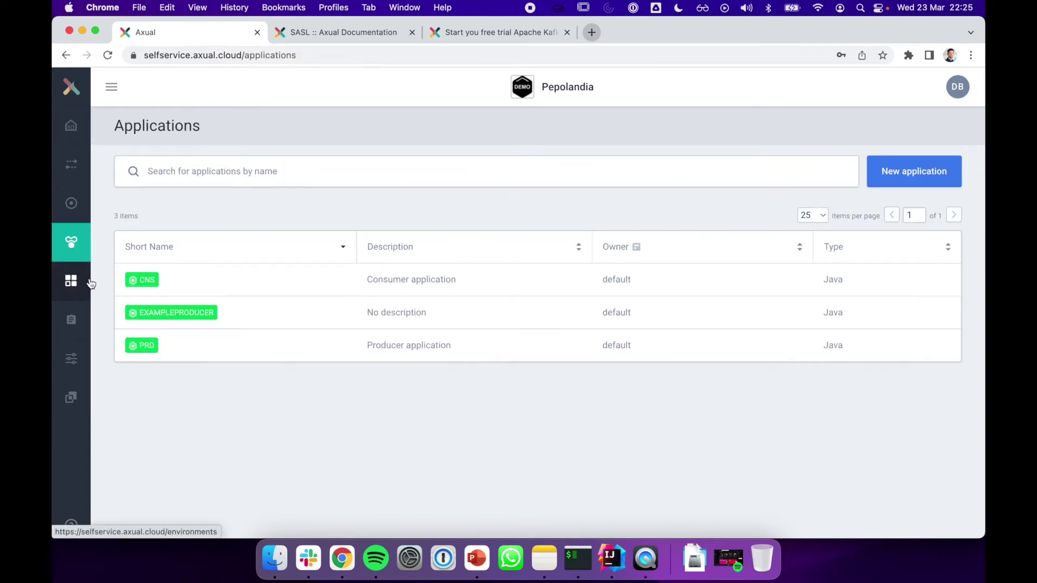
click(157, 312)
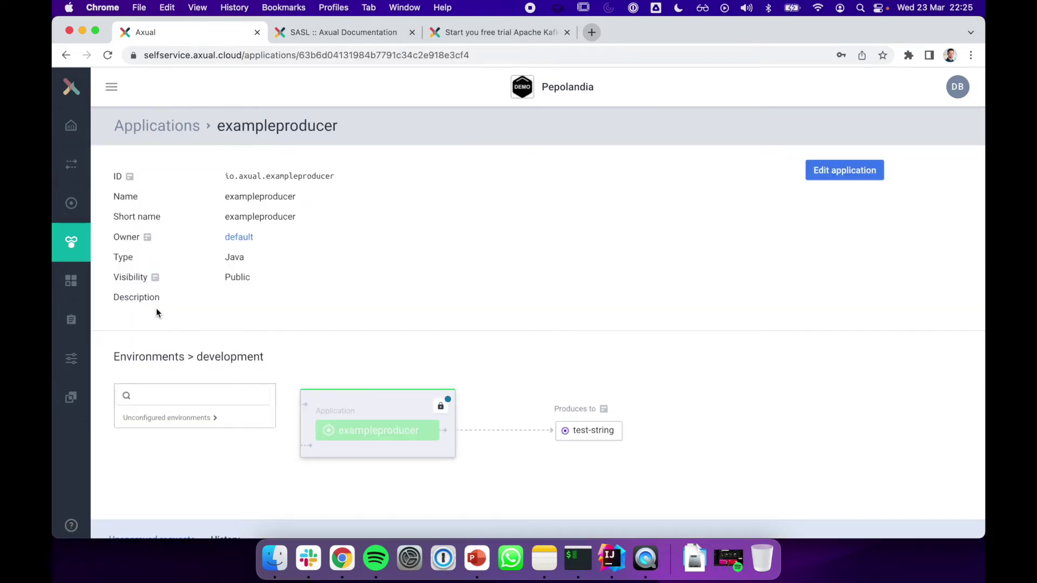
scroll(156, 313, down, 2)
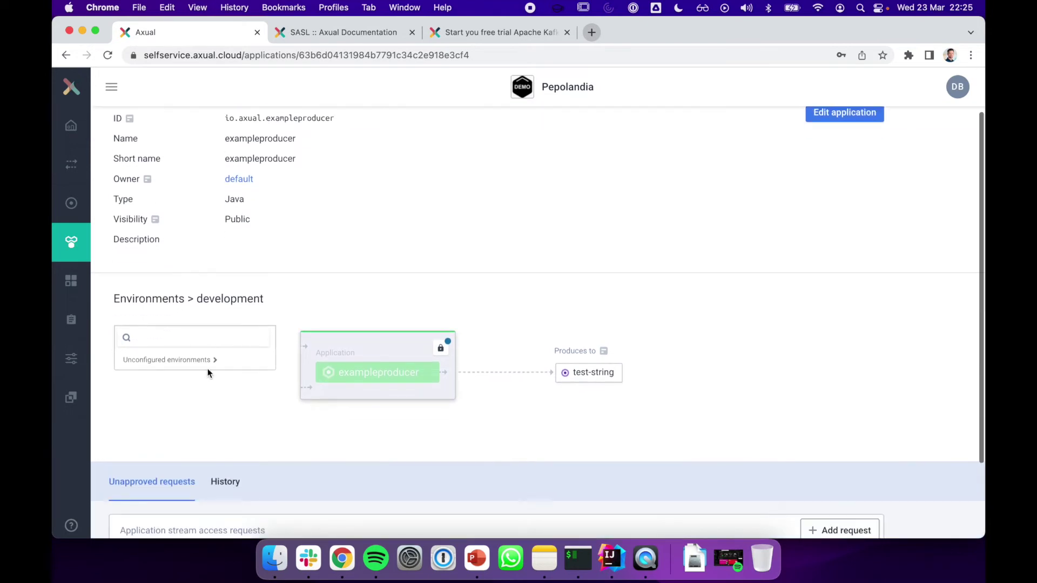
click(209, 370)
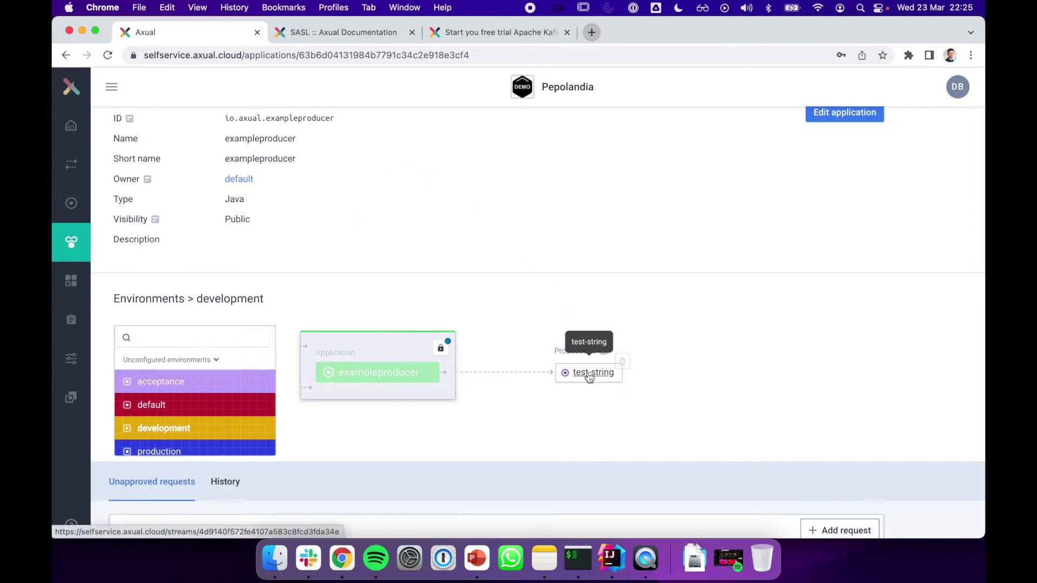
click(442, 350)
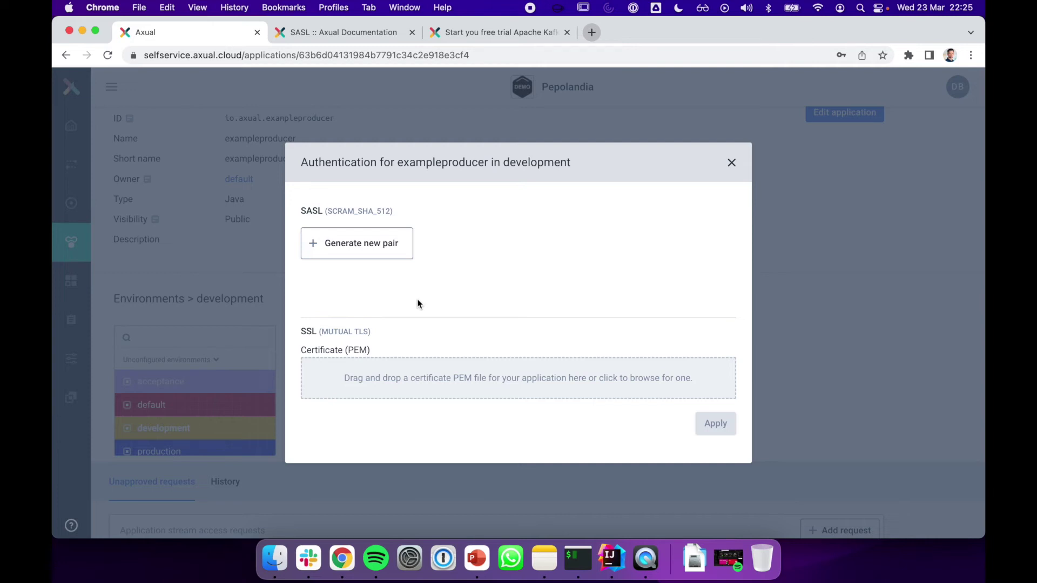
click(394, 244)
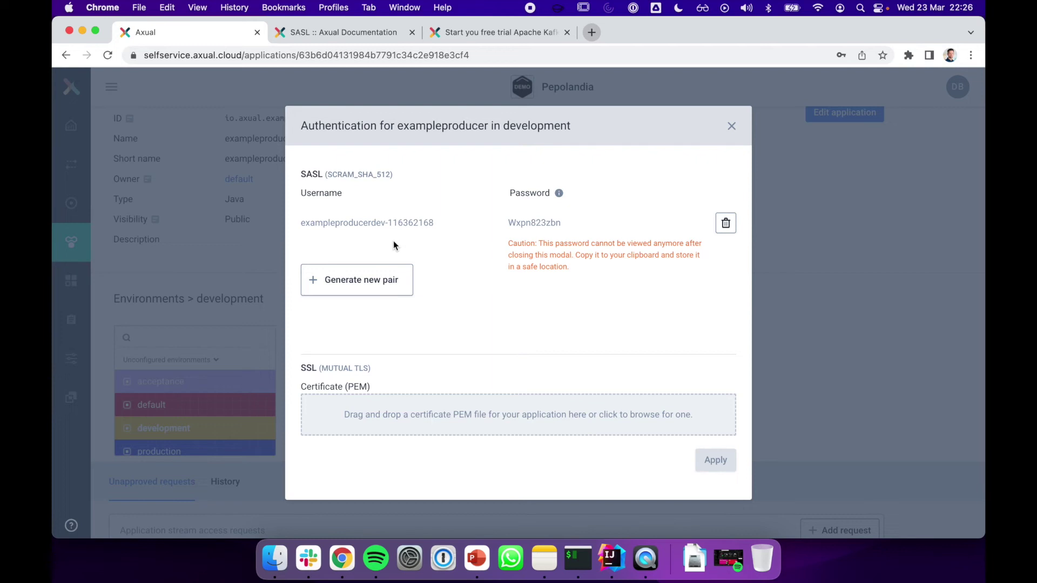
Copy the generated SASL username into the SASL_JAAS_CONFIG line of KafkaClientSASLStringProducer.java in IntelliJ IDEA
click(478, 228)
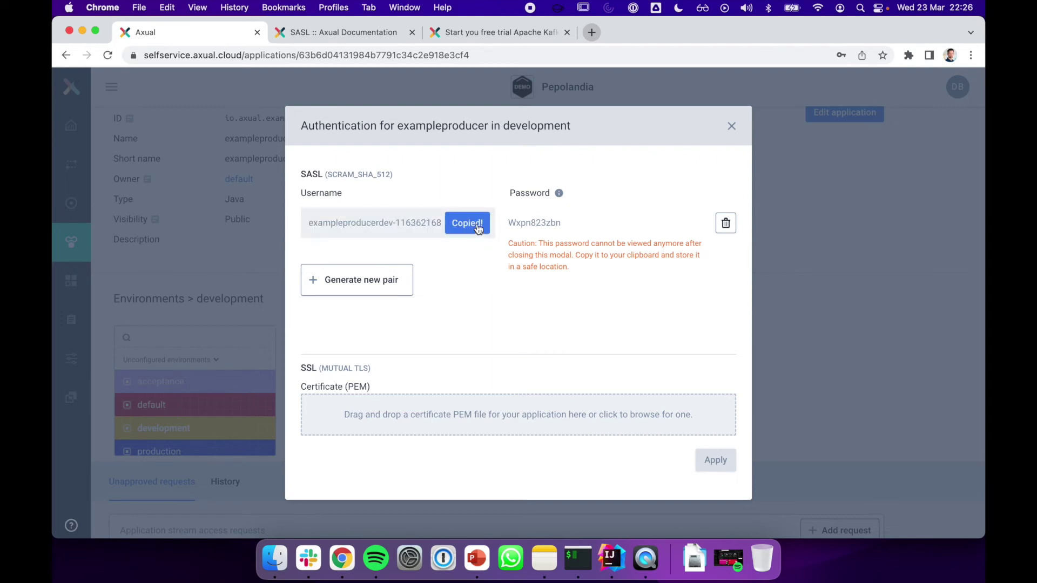
key(alt+shift+Left)
key(super+v)
Copy the generated SASL password from Chrome and replace the placeholder password in IntelliJ's SASL_JAAS_CONFIG line with it
key(super+Tab)
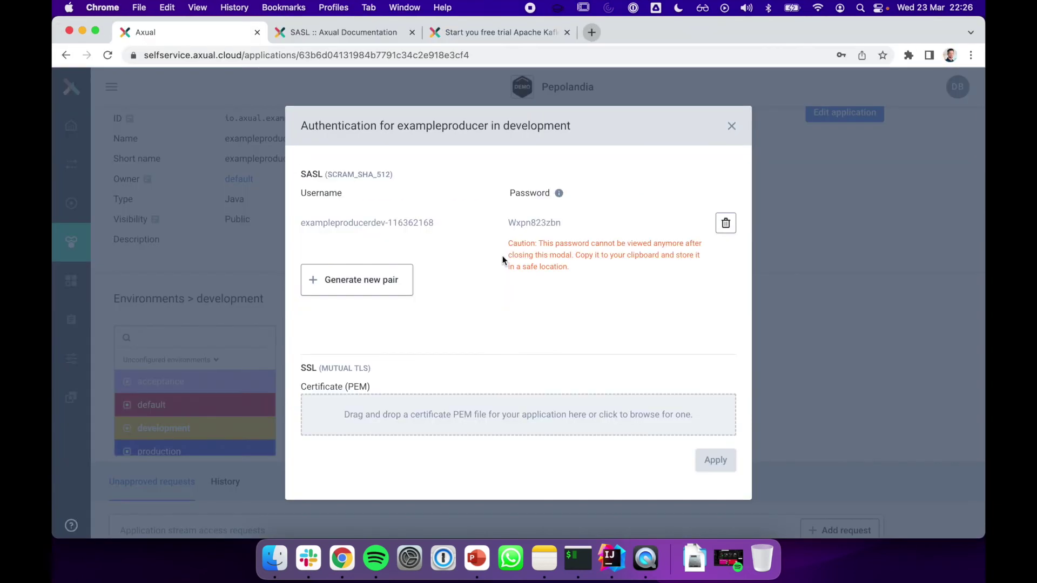
mouse_move(569, 229)
click(682, 227)
key(super+Tab)
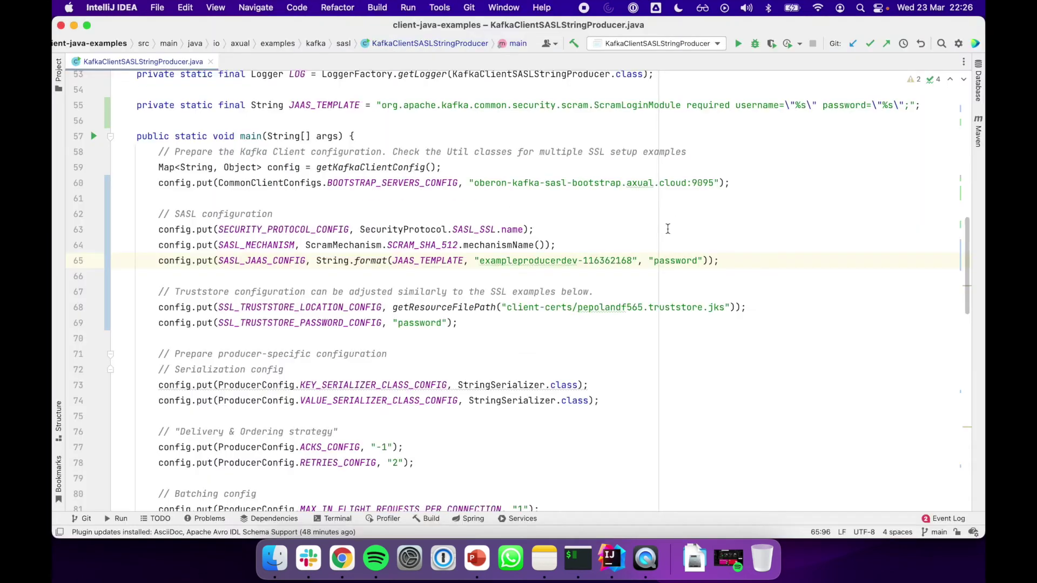
double_click(684, 260)
key(super+v)
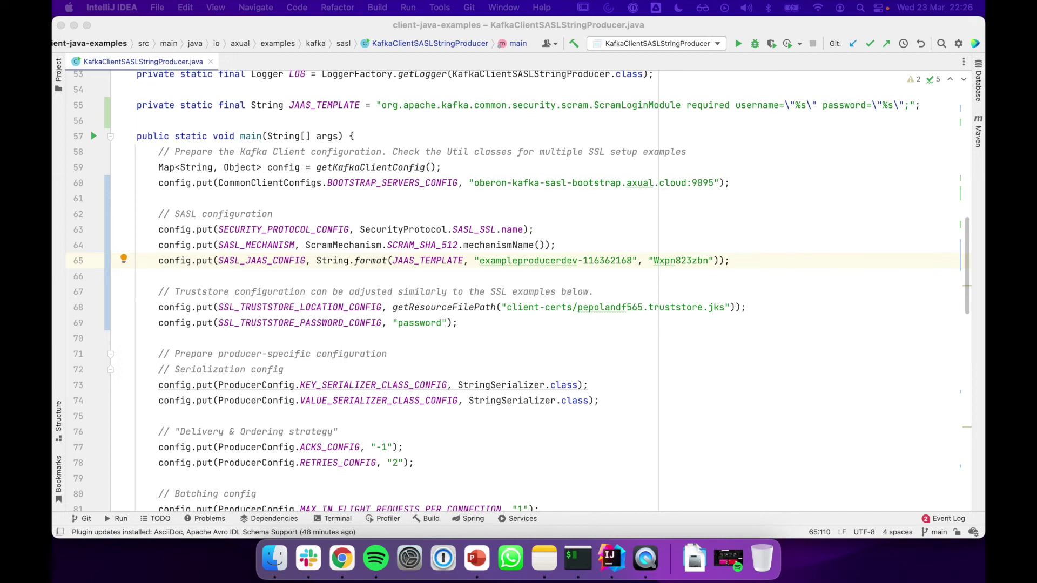
Run KafkaClientSASLStringProducer and review the produced-message entries in its run log
click(738, 44)
click(738, 44)
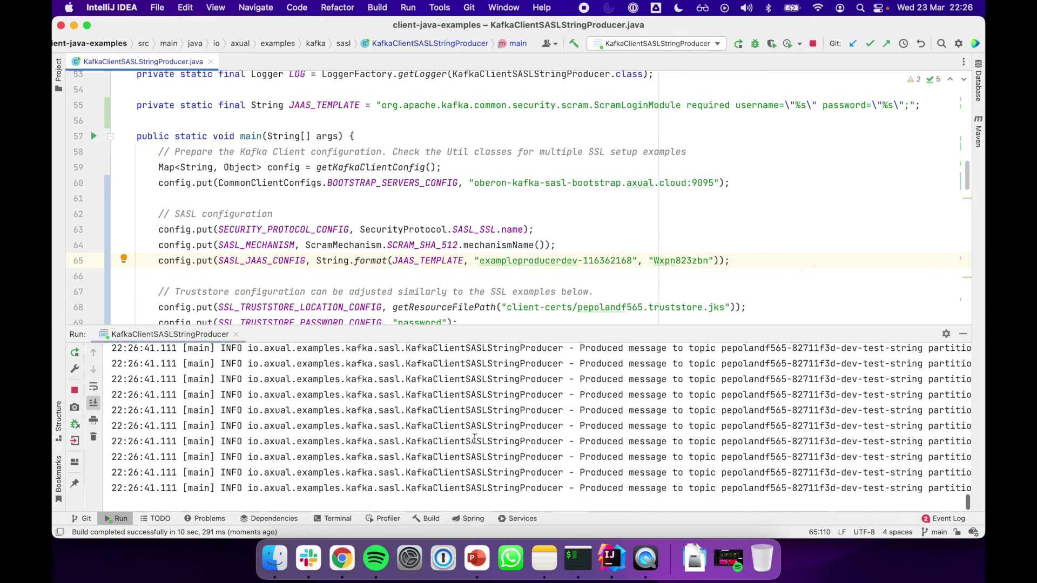
scroll(631, 443, up, 1)
scroll(630, 443, up, 5)
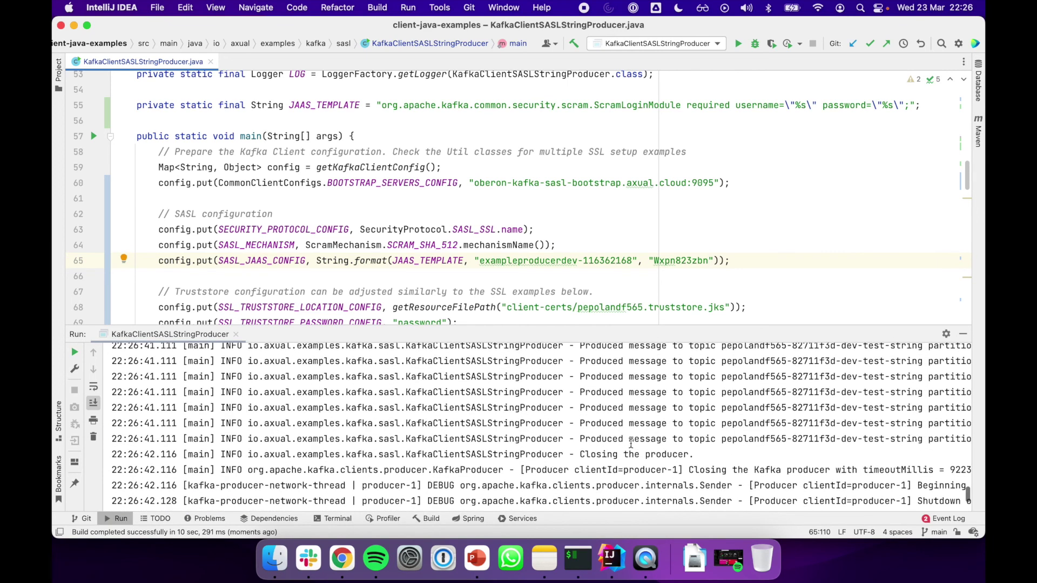
scroll(631, 443, up, 1)
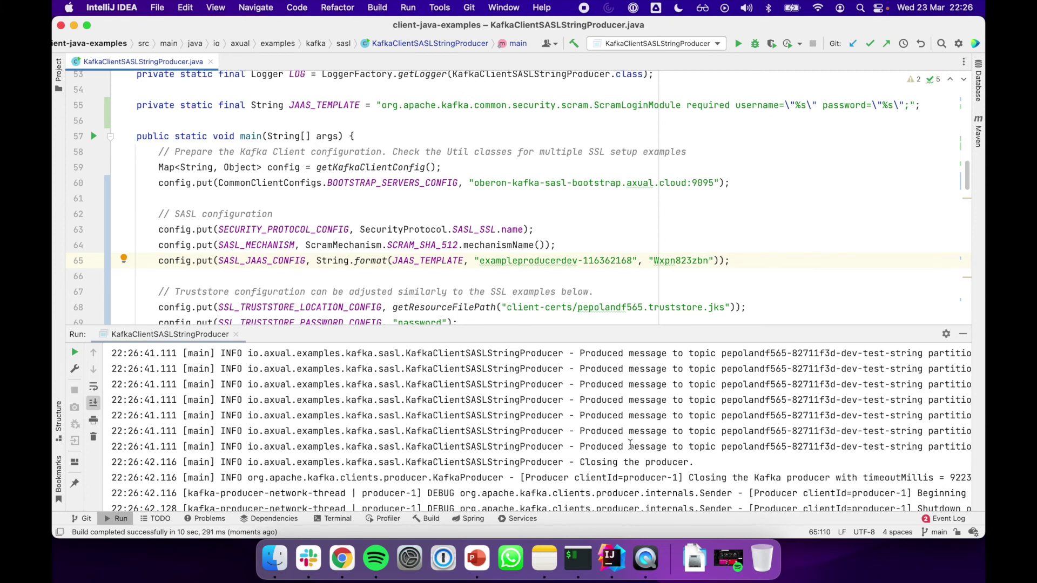
Switch to Chrome, close the authentication dialog, and search the test-string stream's messages in the development environment on the oberon cluster
click(349, 560)
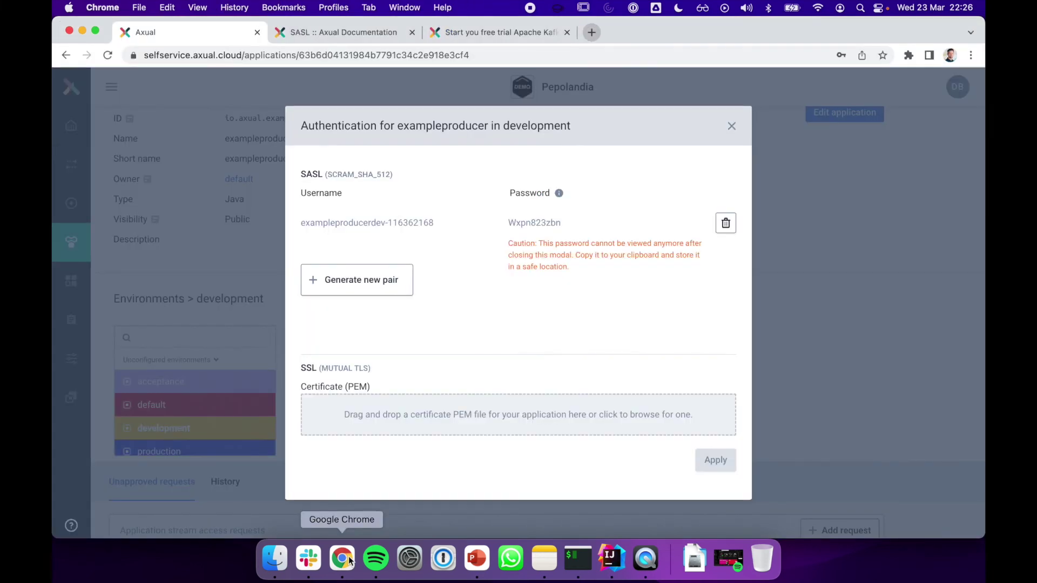
click(732, 127)
click(594, 371)
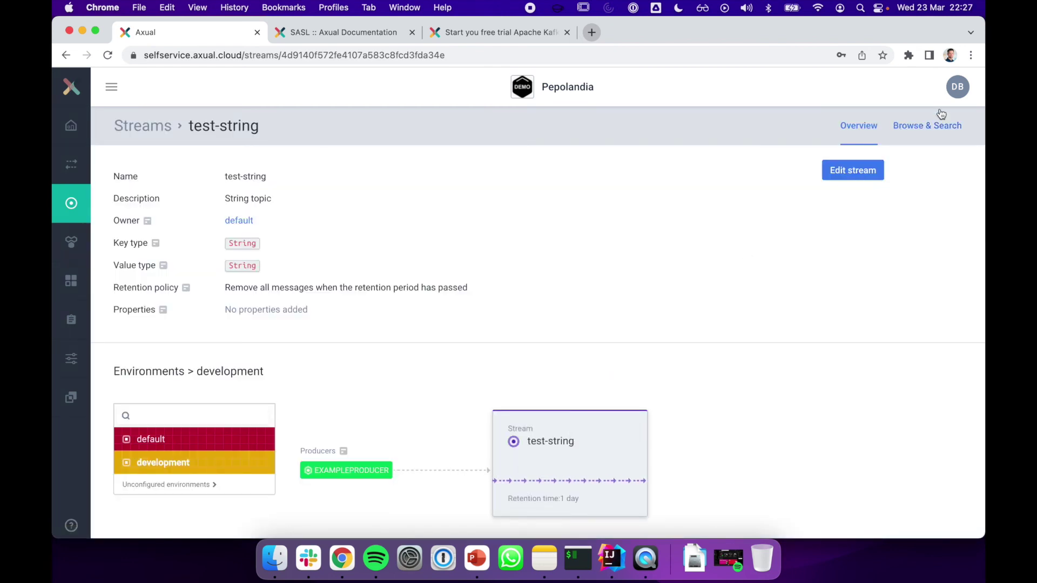
click(939, 120)
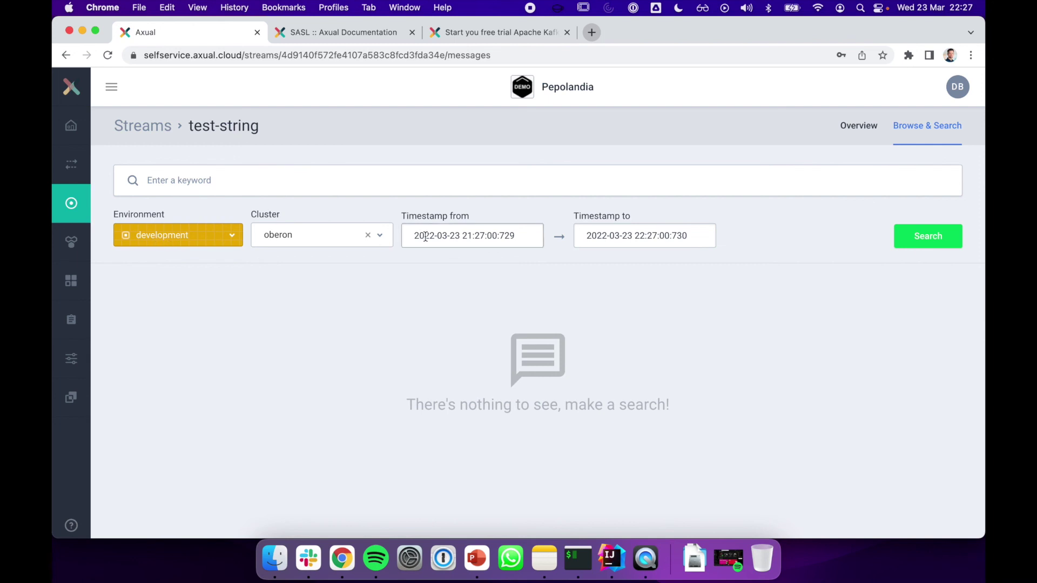
click(911, 240)
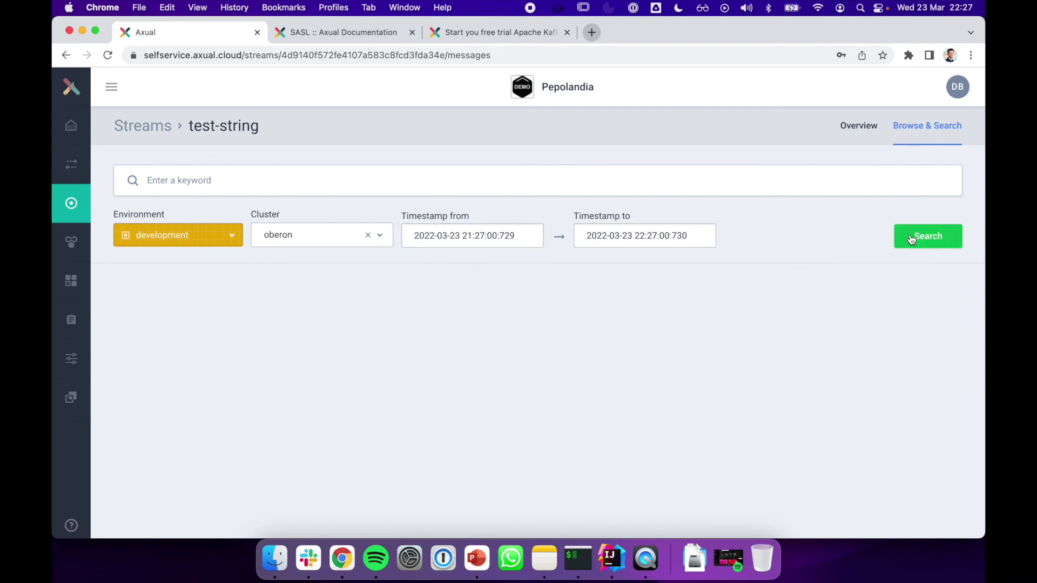